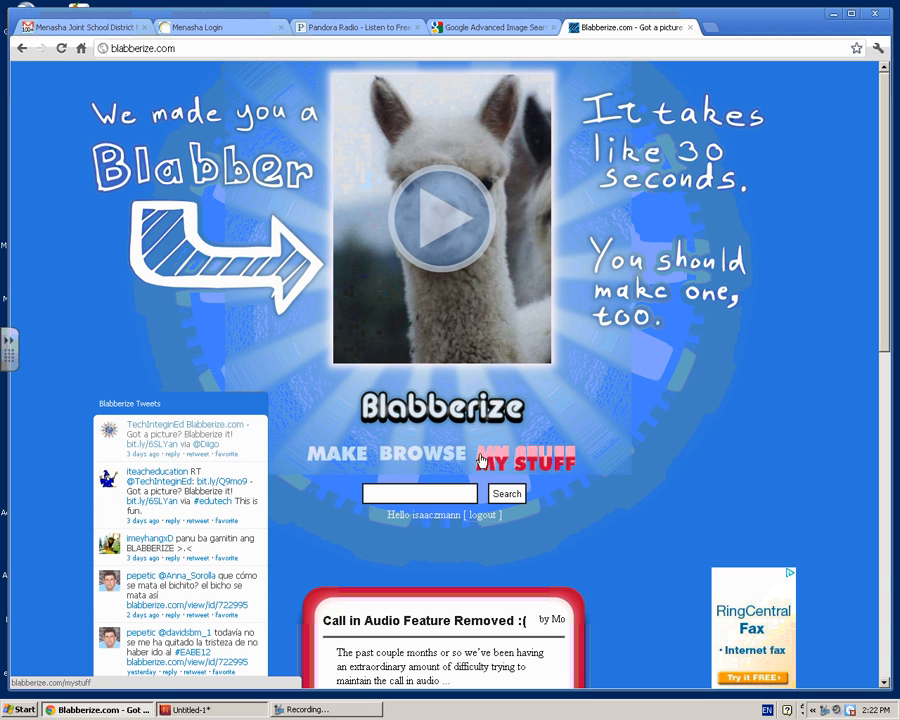
# Start making a new blabber and browse for its picture in the account's Pictures folder on the H: network drive.
pyautogui.click(322, 461)
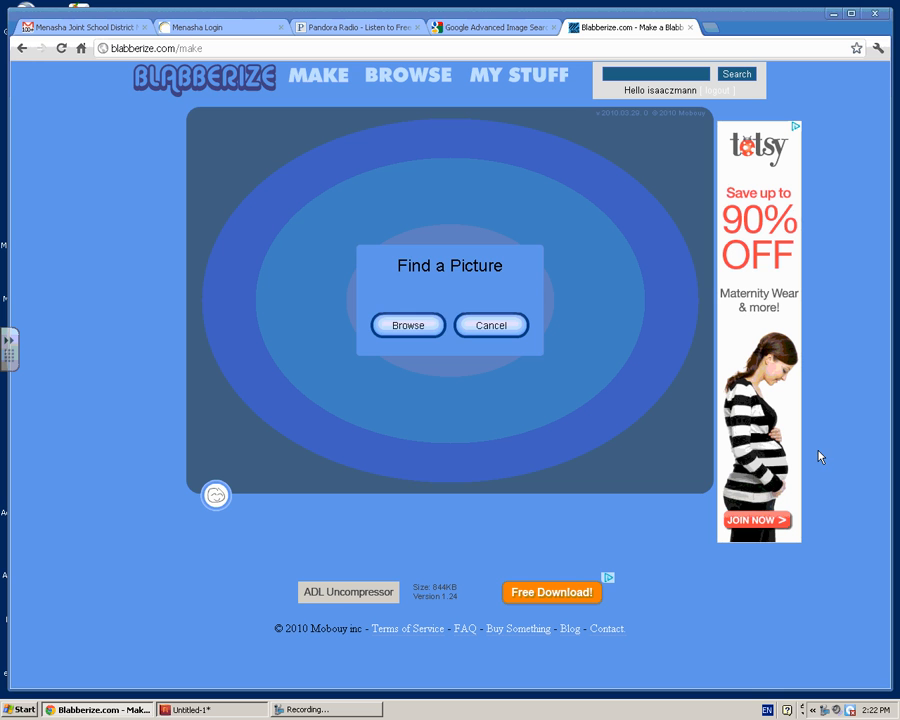
pyautogui.click(420, 329)
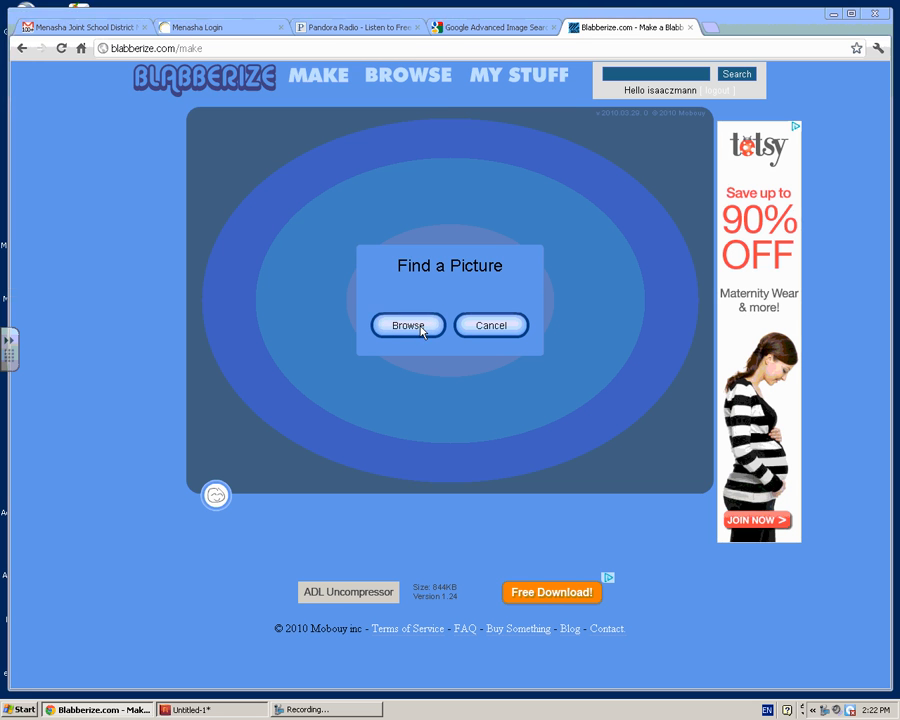
pyautogui.click(44, 207)
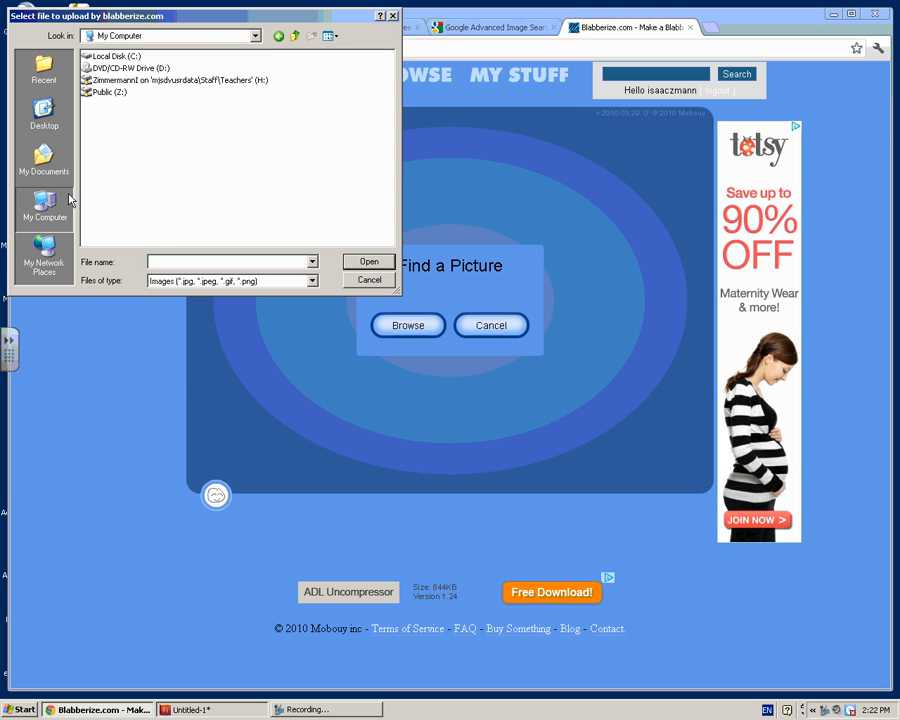
pyautogui.doubleClick(122, 80)
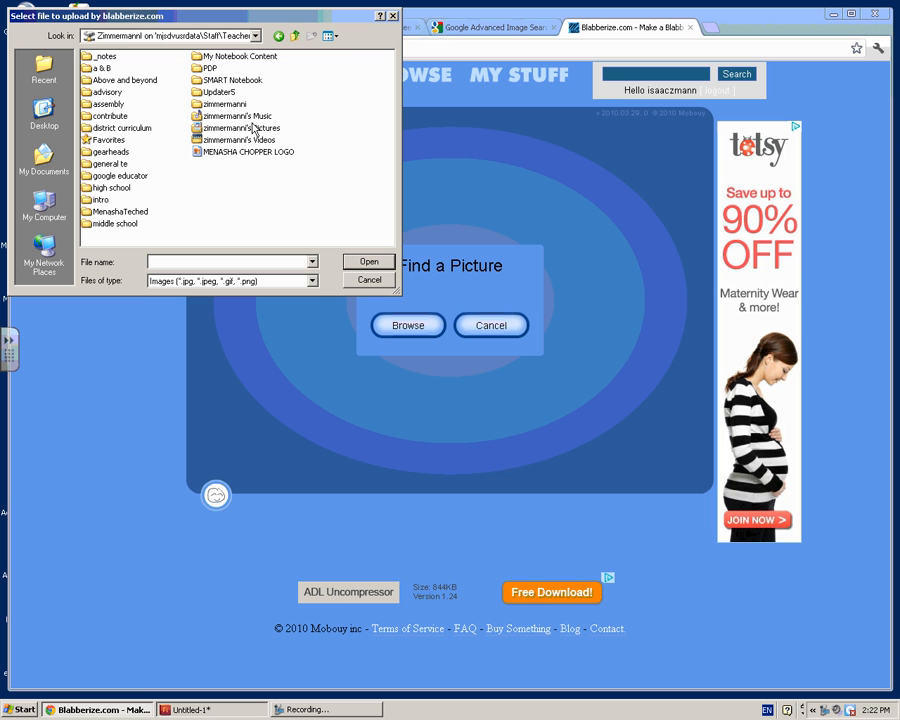
pyautogui.doubleClick(222, 104)
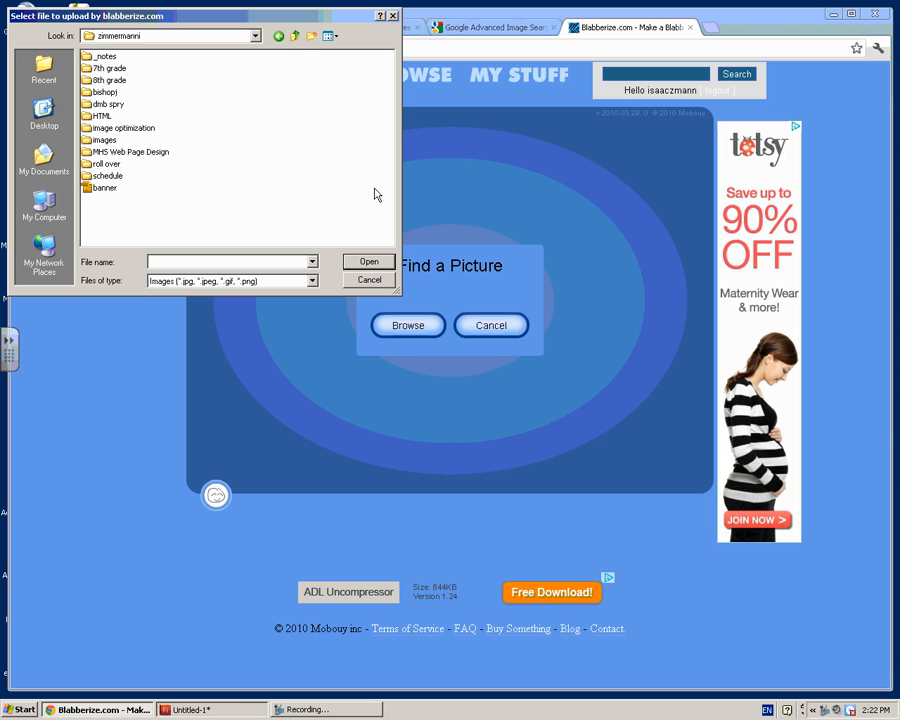
pyautogui.click(295, 36)
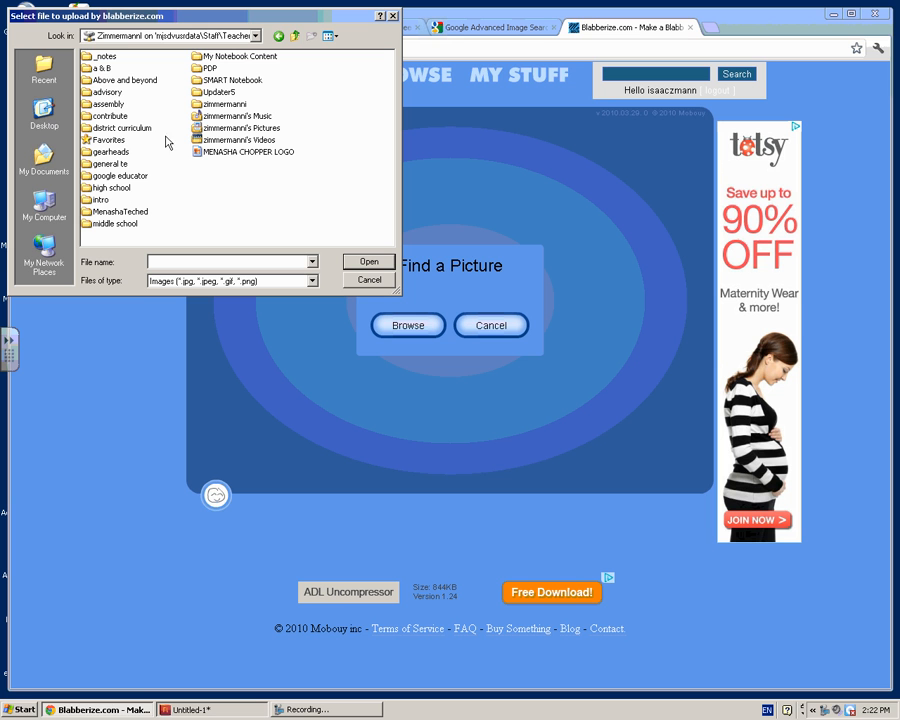
pyautogui.doubleClick(240, 128)
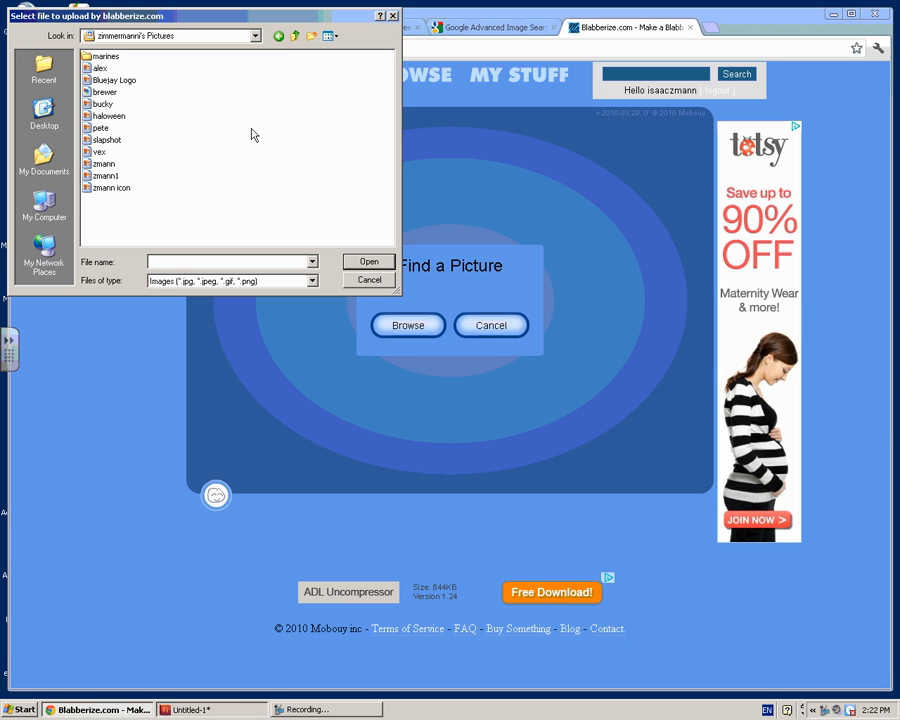
# Upload the zmann1 picture as the image for the blabber.
pyautogui.click(106, 176)
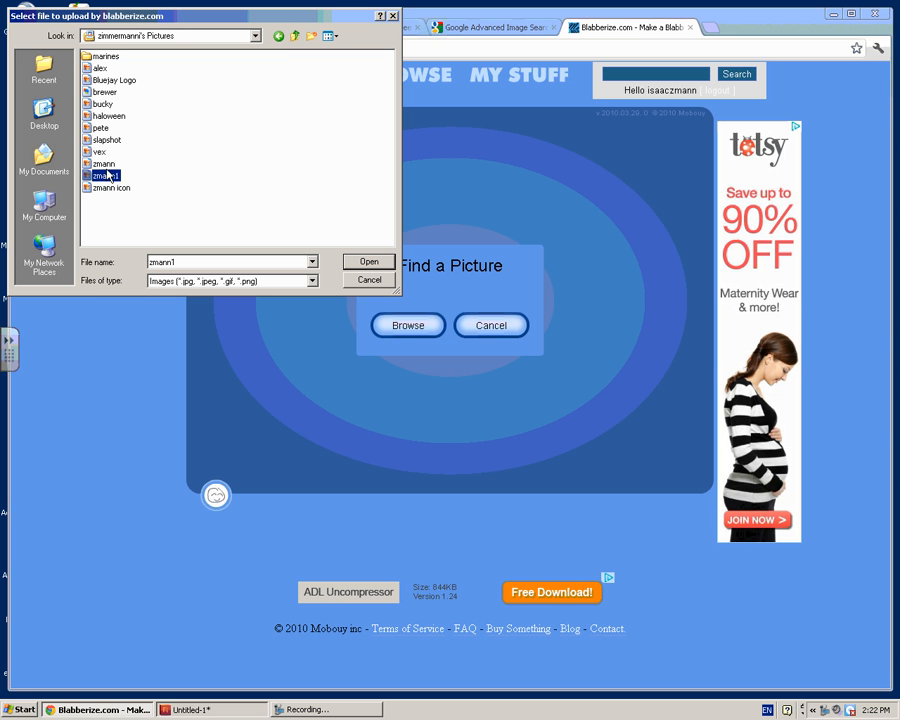
pyautogui.click(106, 165)
pyautogui.click(117, 178)
pyautogui.doubleClick(117, 178)
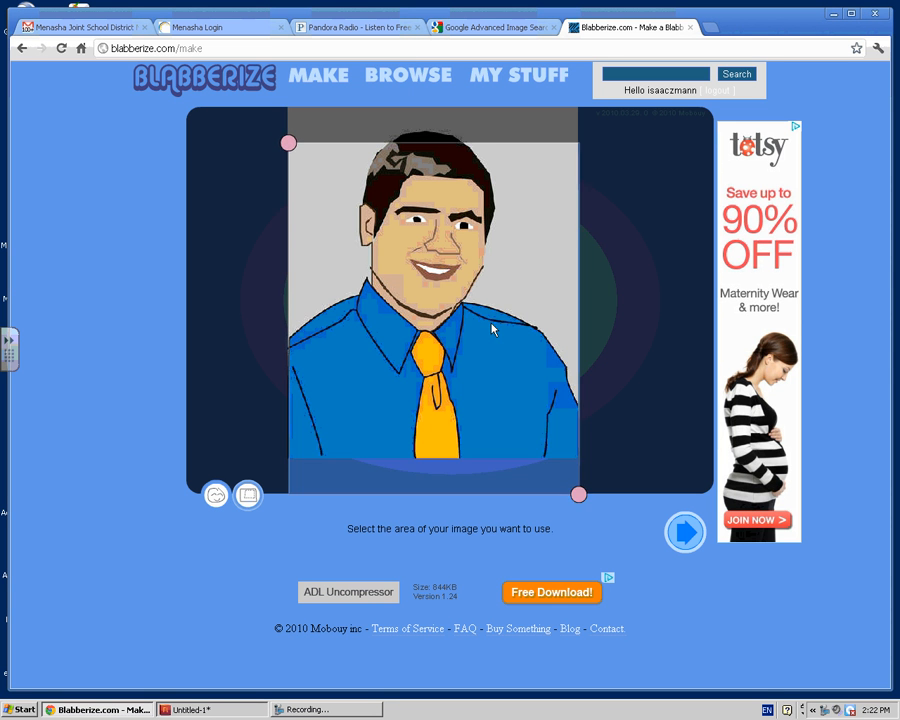
# Crop the portrait to the head, shoulders and most of the tie, and accept the selected area.
pyautogui.moveTo(492, 329)
pyautogui.mouseDown()
pyautogui.moveTo(468, 289)
pyautogui.moveTo(532, 331)
pyautogui.moveTo(597, 354)
pyautogui.moveTo(473, 300)
pyautogui.moveTo(480, 276)
pyautogui.moveTo(496, 279)
pyautogui.moveTo(488, 330)
pyautogui.moveTo(488, 316)
pyautogui.mouseUp()
pyautogui.moveTo(388, 257); pyautogui.dragTo(478, 257)
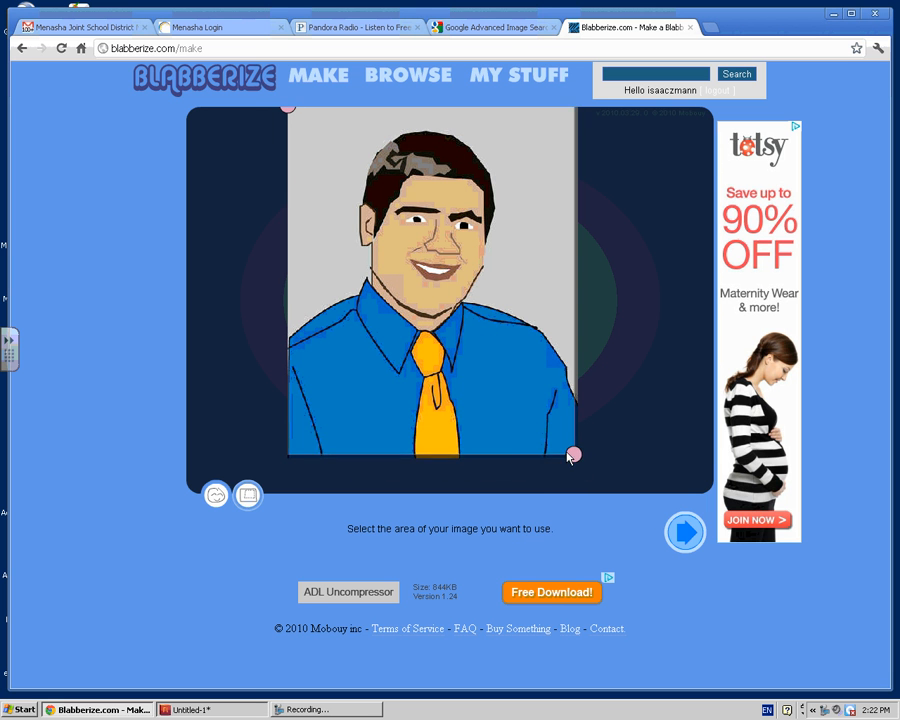
pyautogui.moveTo(577, 455); pyautogui.dragTo(514, 396)
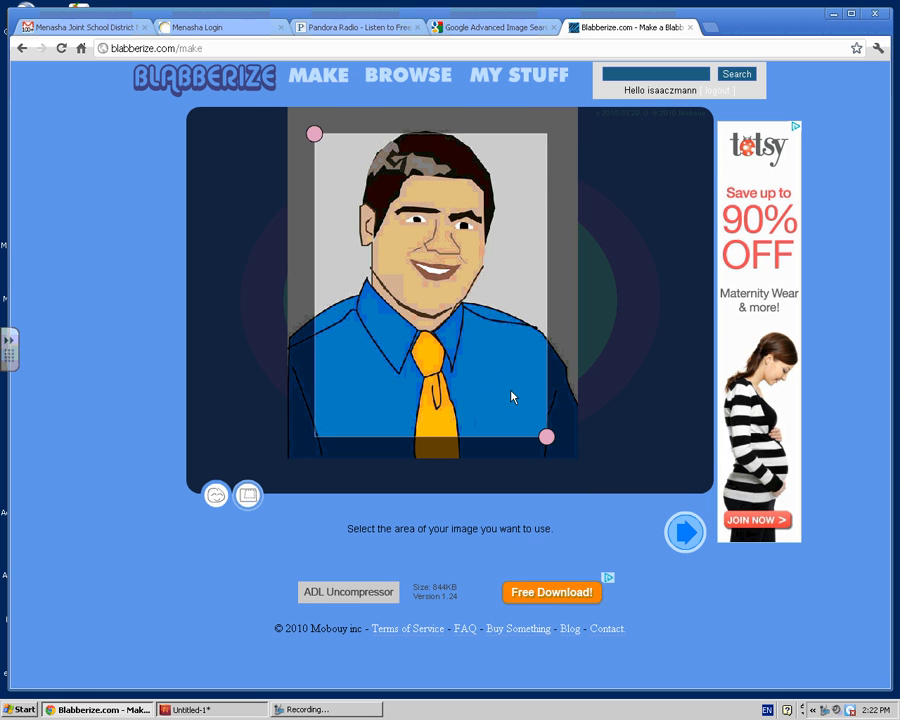
pyautogui.click(685, 532)
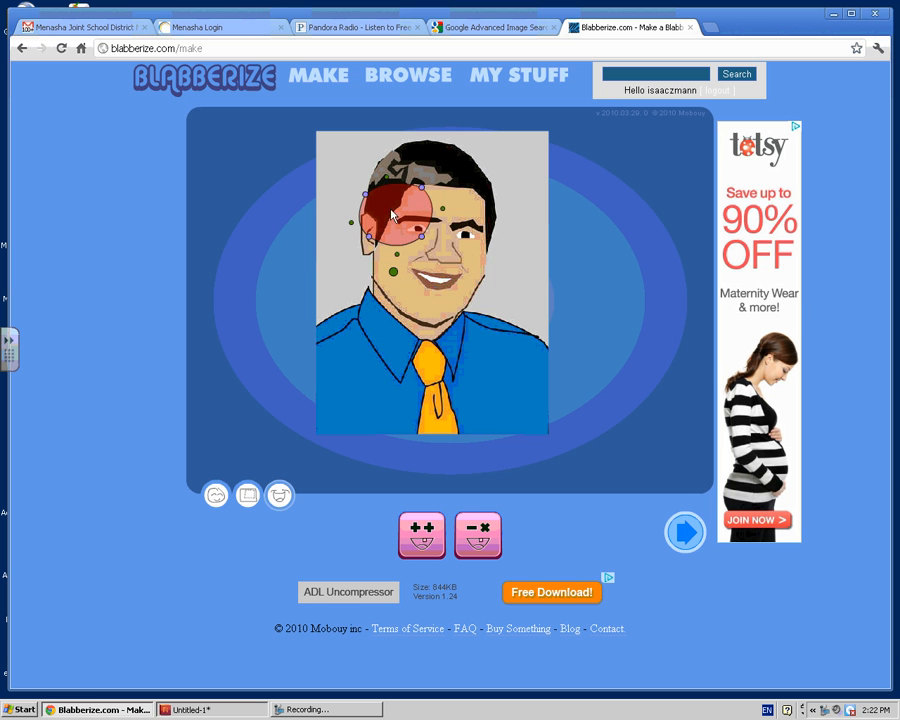
# Place the mouth shape over the portrait's mouth, fit its outline to the lower lip, and accept it.
pyautogui.moveTo(392, 215)
pyautogui.mouseDown()
pyautogui.moveTo(460, 282)
pyautogui.moveTo(416, 282)
pyautogui.moveTo(436, 288)
pyautogui.moveTo(463, 272)
pyautogui.moveTo(462, 281)
pyautogui.moveTo(412, 278)
pyautogui.moveTo(419, 298)
pyautogui.moveTo(429, 287)
pyautogui.moveTo(458, 301)
pyautogui.moveTo(448, 294)
pyautogui.moveTo(463, 290)
pyautogui.mouseUp()
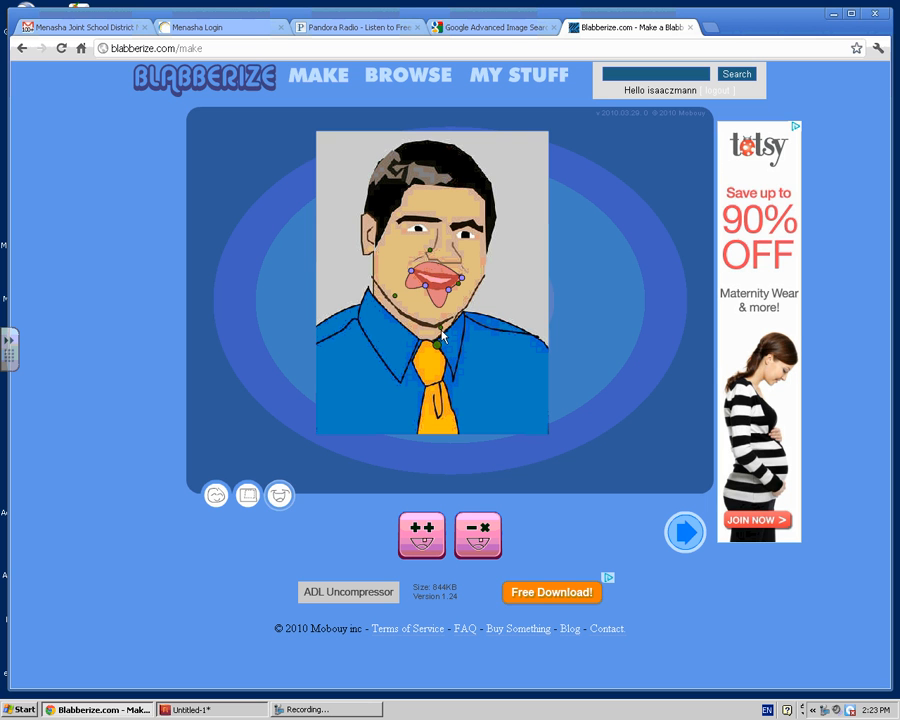
pyautogui.moveTo(441, 328); pyautogui.dragTo(417, 280)
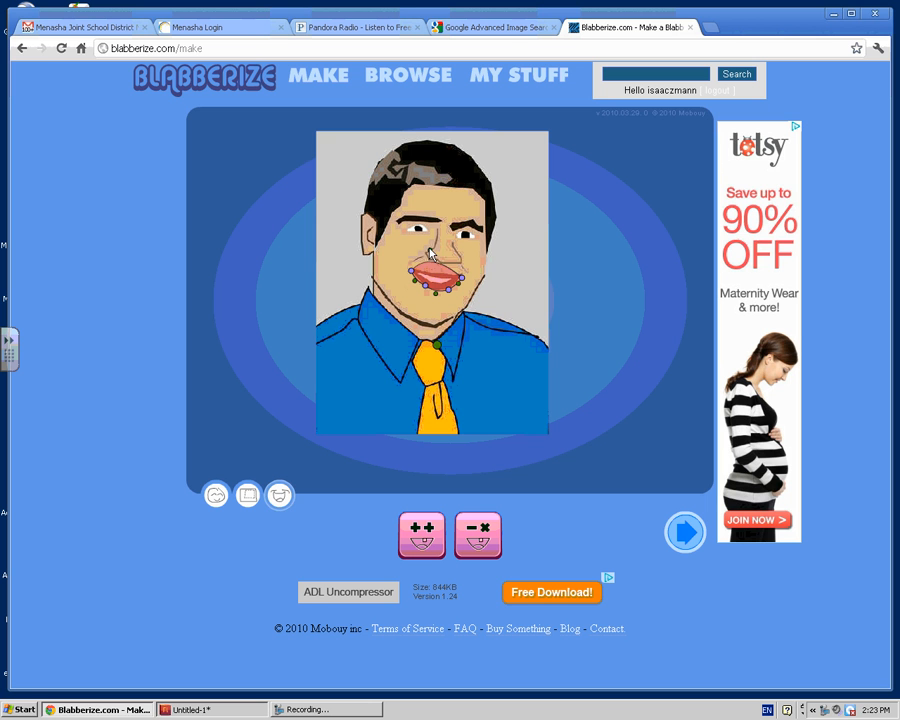
pyautogui.moveTo(431, 255); pyautogui.dragTo(436, 287)
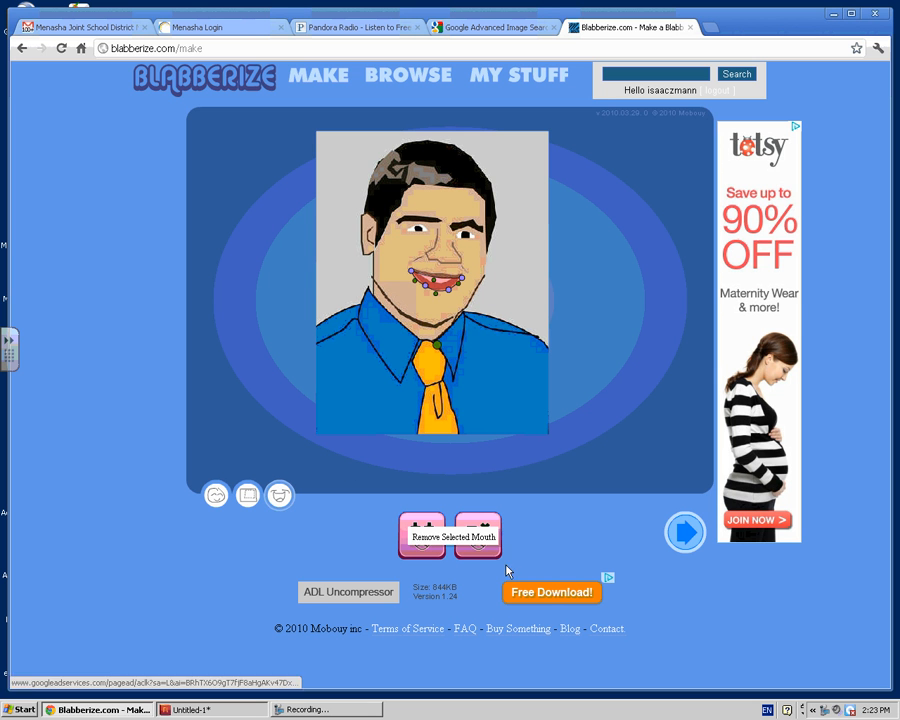
pyautogui.click(684, 533)
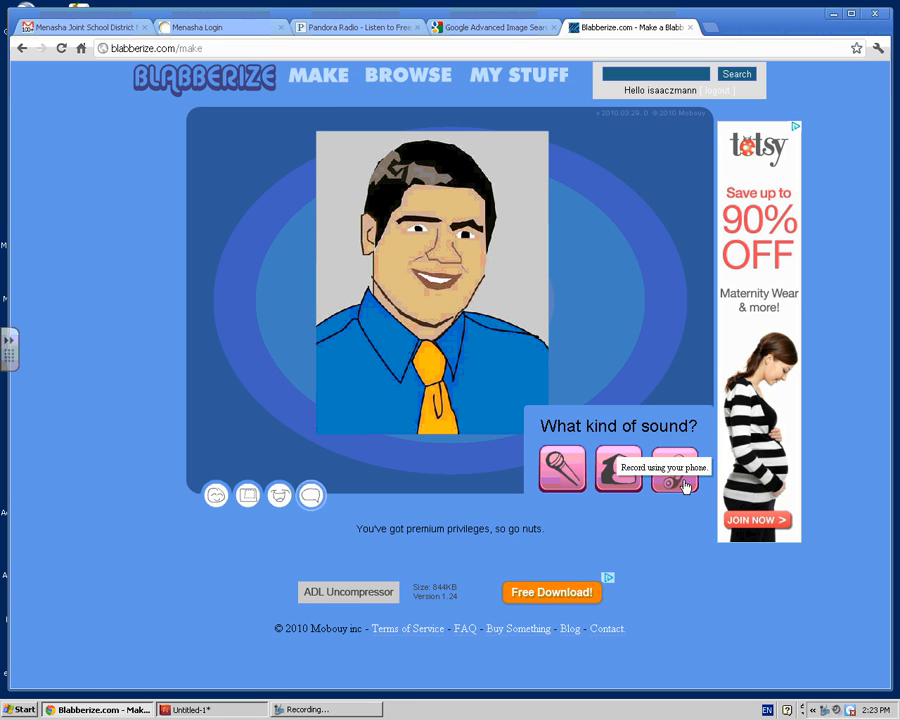
# Choose the microphone as the sound source, allow Flash Player to access it, and record the voice message.
pyautogui.click(558, 472)
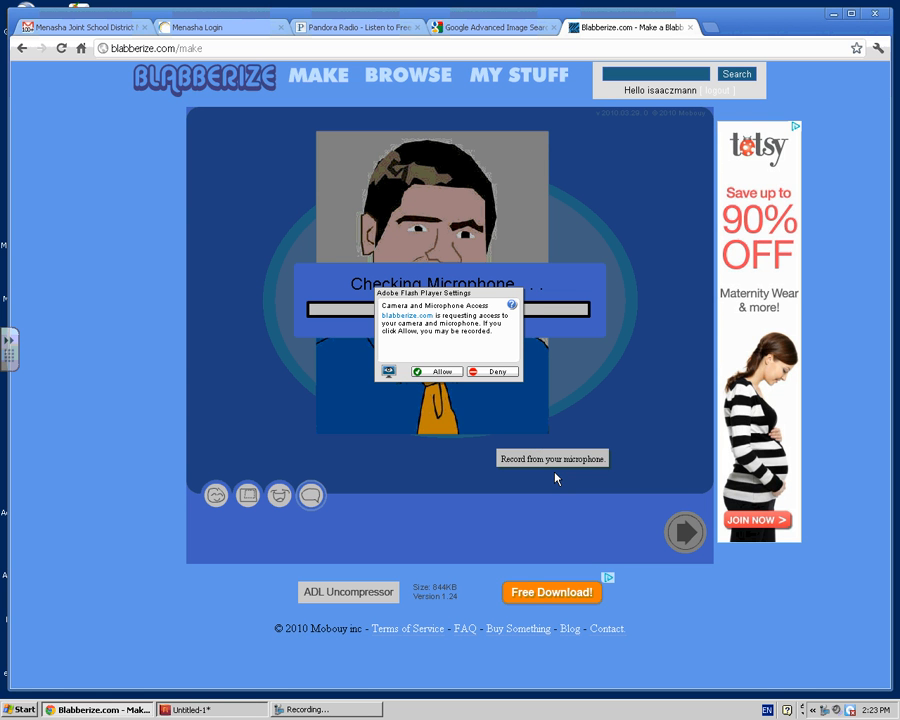
pyautogui.click(439, 373)
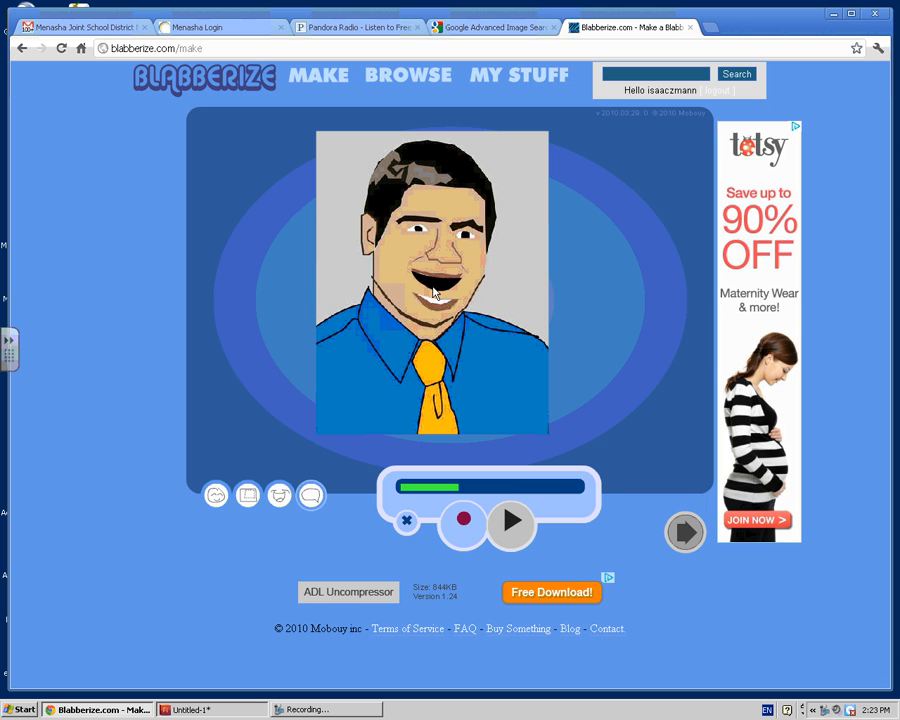
pyautogui.click(464, 525)
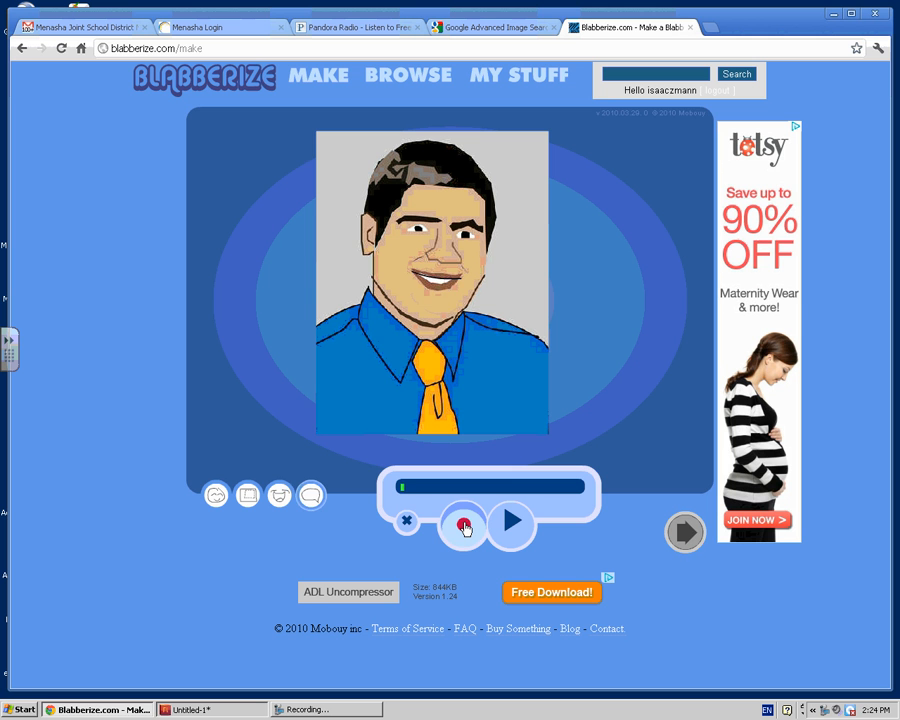
pyautogui.click(463, 527)
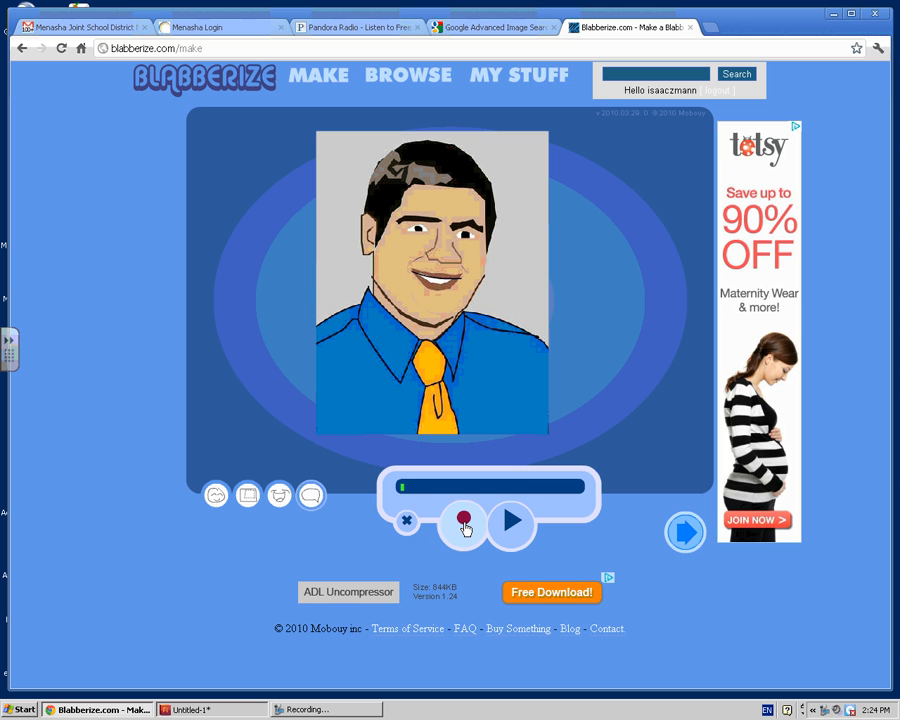
# Accept the recorded sound, preview the talking scene, and proceed to saving the blabber.
pyautogui.click(688, 536)
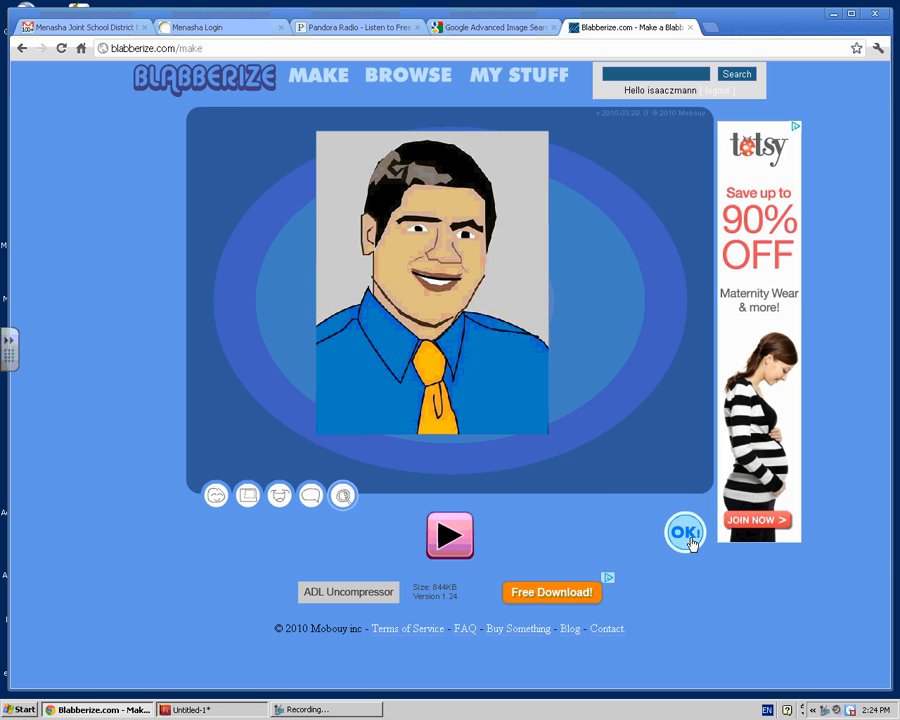
pyautogui.click(449, 537)
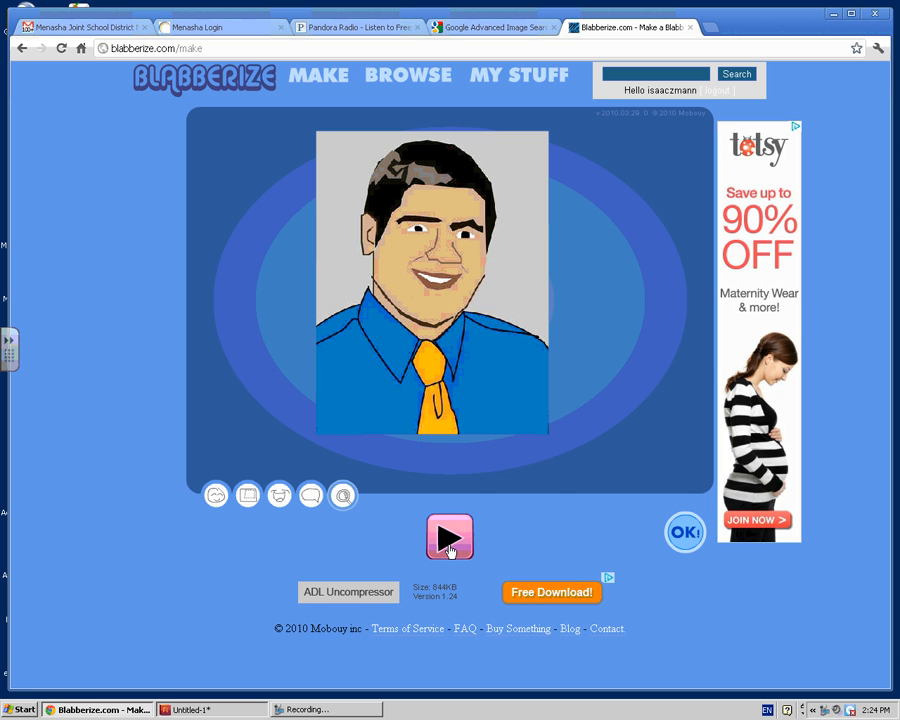
pyautogui.click(690, 535)
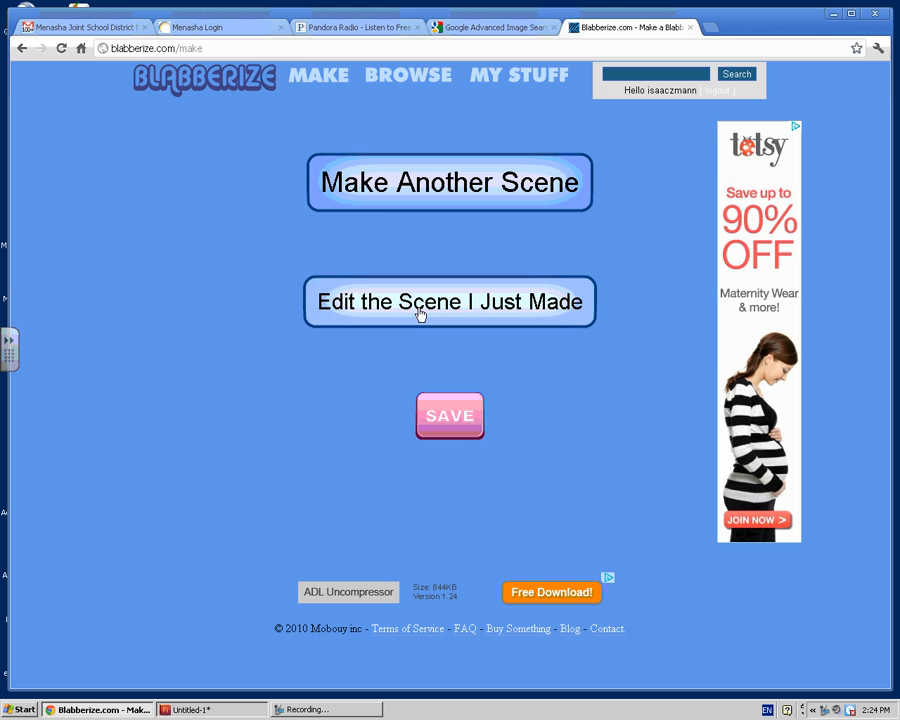
pyautogui.click(450, 426)
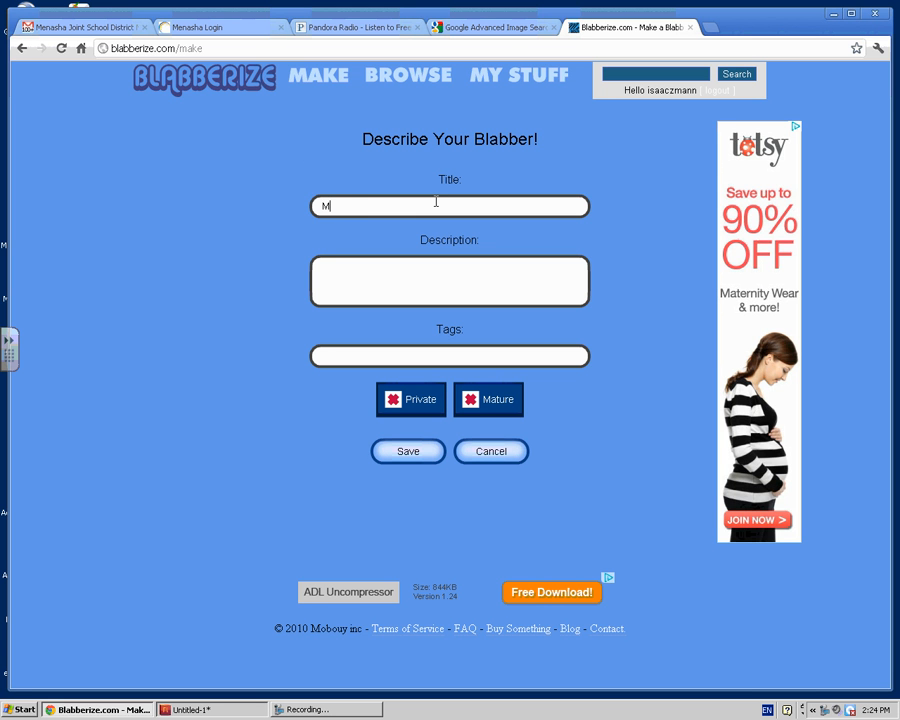
# Enter the teacher's name followed by "Sub Message" as both title and description, tag the blabber Web2.0, and save it.
pyautogui.write('Mr Zimmermanns Sub Message')
pyautogui.moveTo(500, 211); pyautogui.dragTo(226, 205)
pyautogui.hotkey('ctrl', 'c')
pyautogui.click(335, 276)
pyautogui.hotkey('ctrl', 'v')
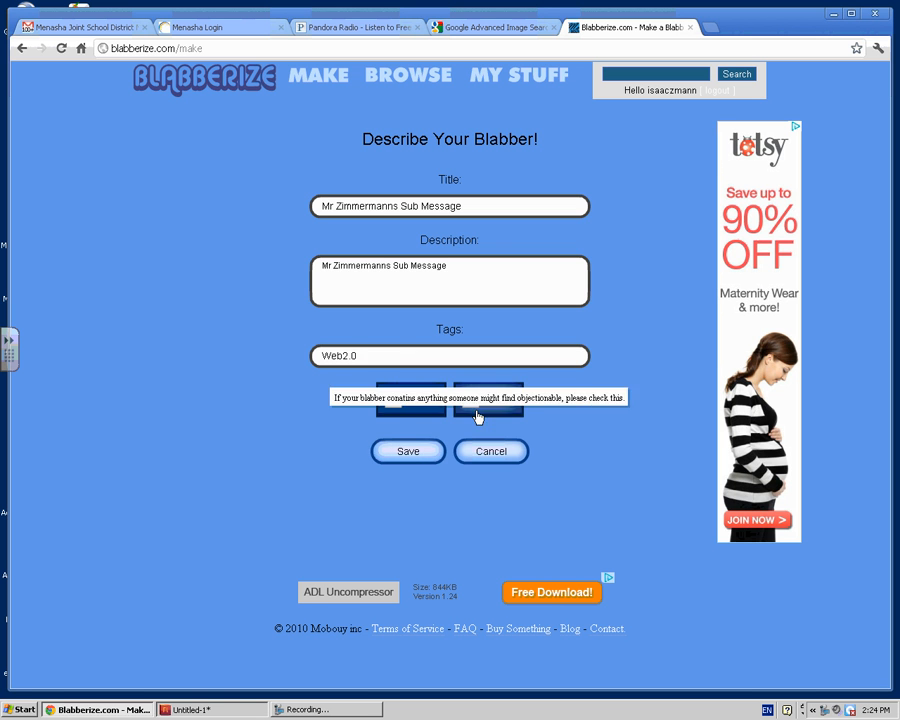
pyautogui.click(420, 458)
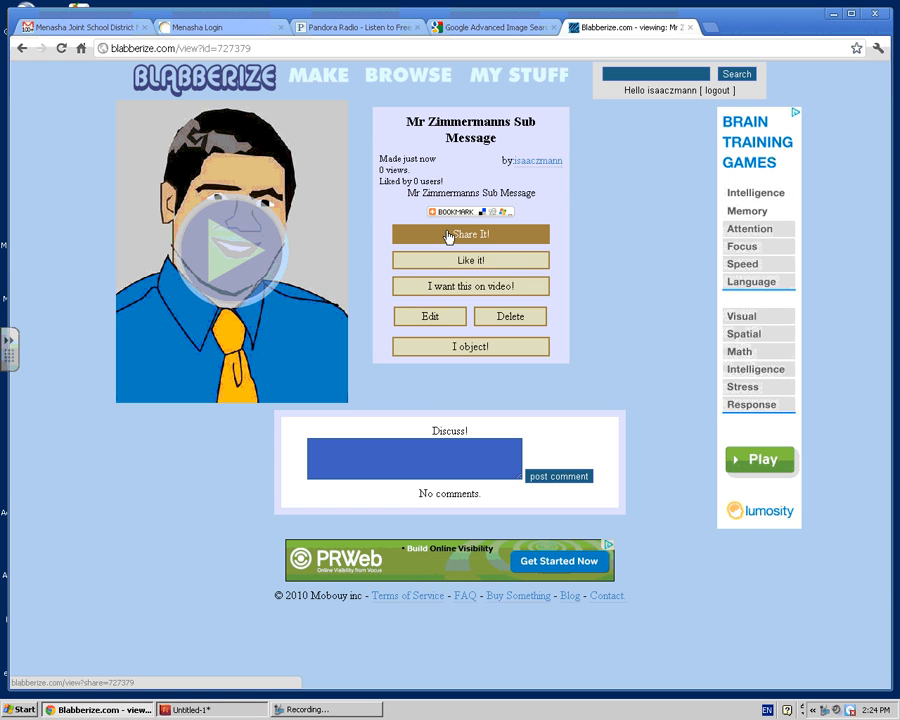
# Open the saved blabber's sharing page and highlight its direct URL and the full HTML embed code.
pyautogui.click(450, 234)
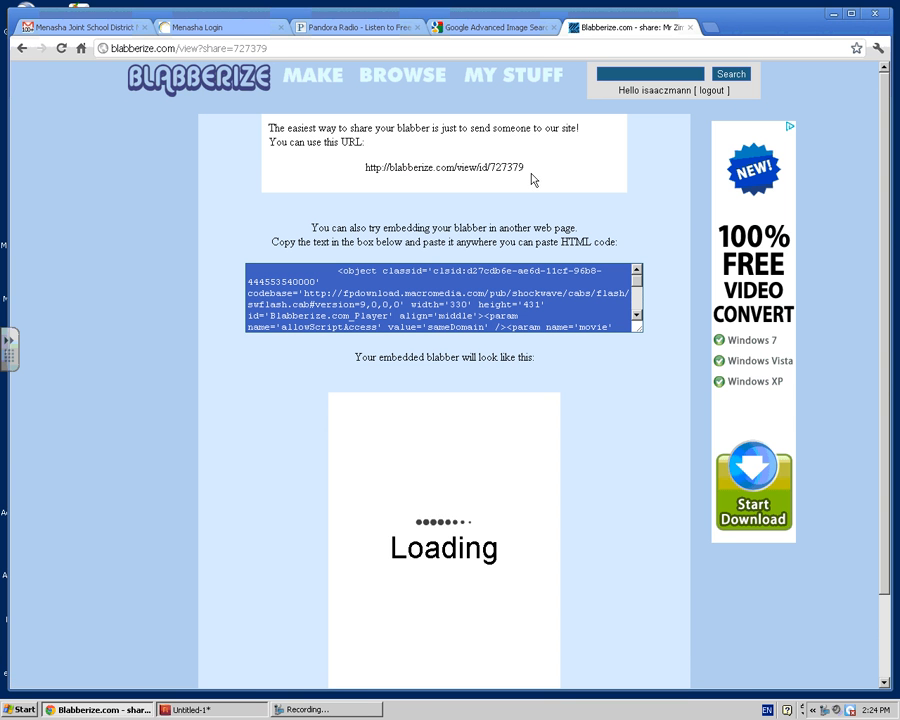
pyautogui.moveTo(528, 168); pyautogui.dragTo(360, 168)
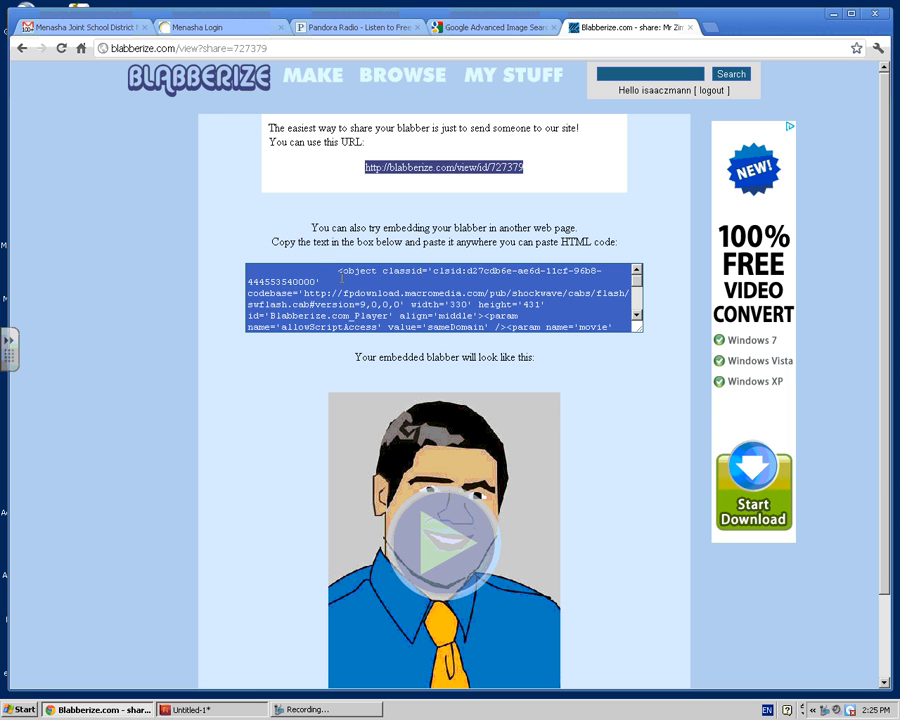
pyautogui.moveTo(341, 278); pyautogui.dragTo(397, 377)
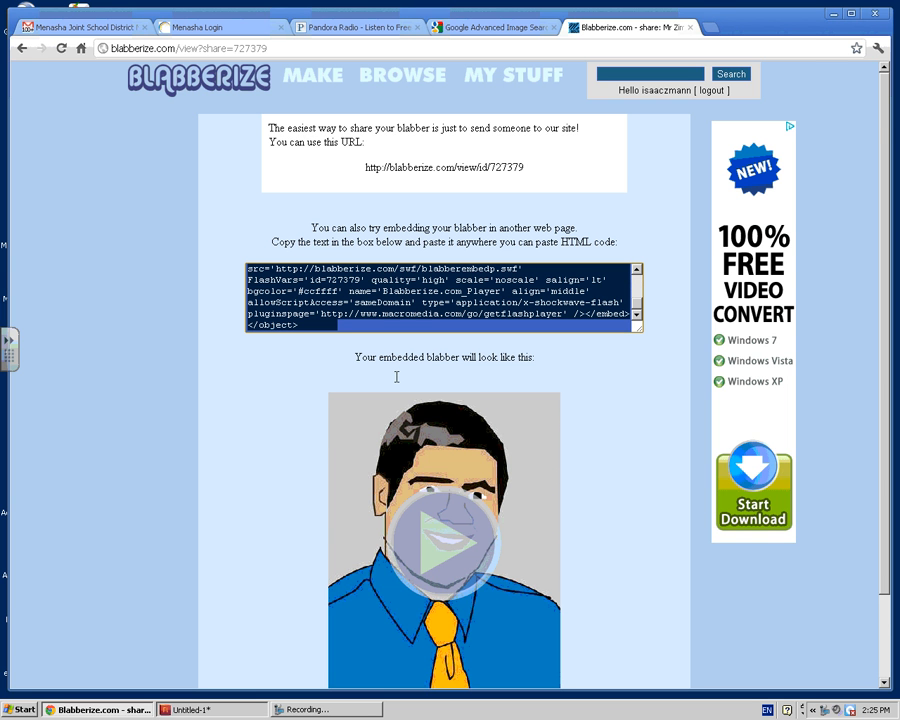
pyautogui.scroll(-2, 600, 530)
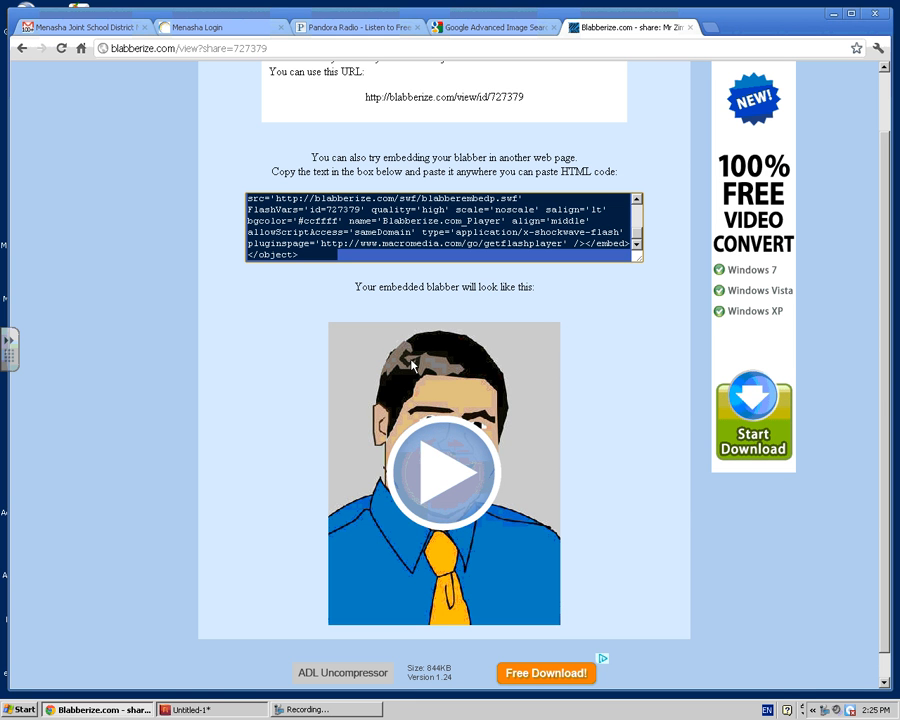
pyautogui.scroll(2, 591, 560)
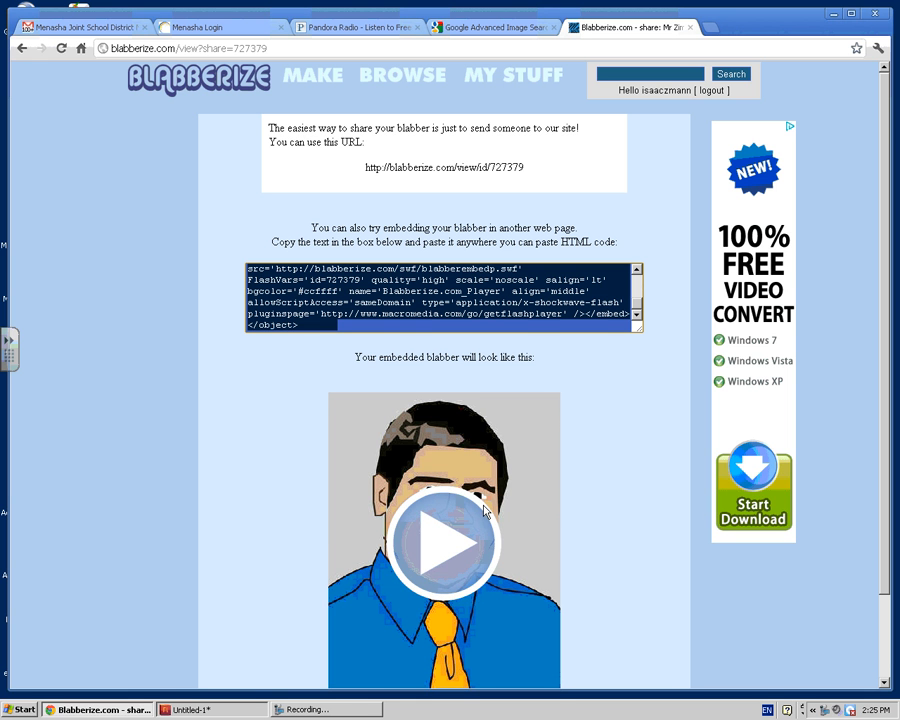
pyautogui.scroll(-1, 581, 542)
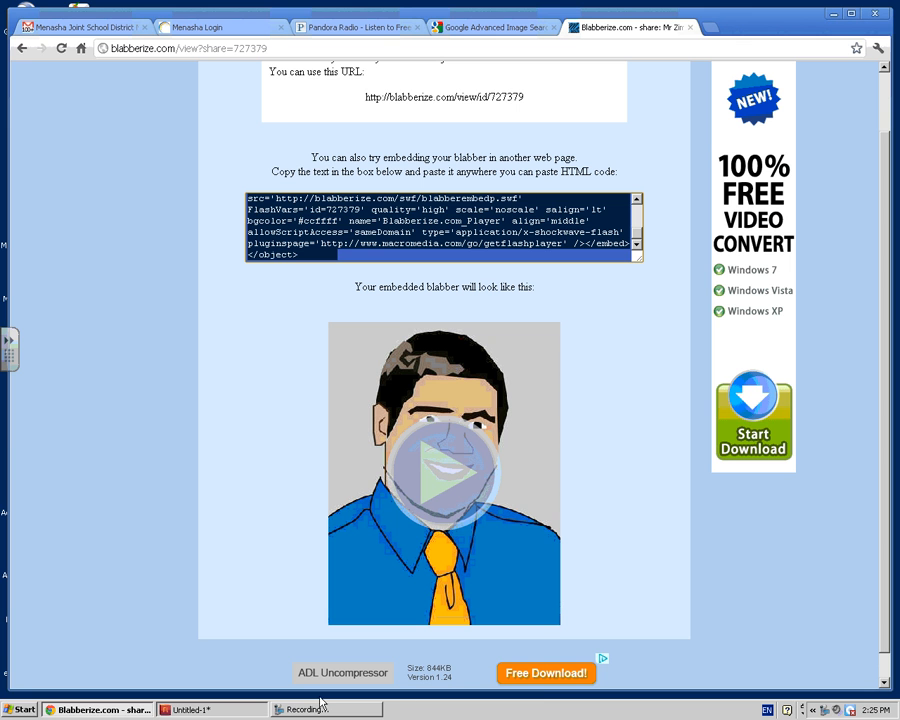